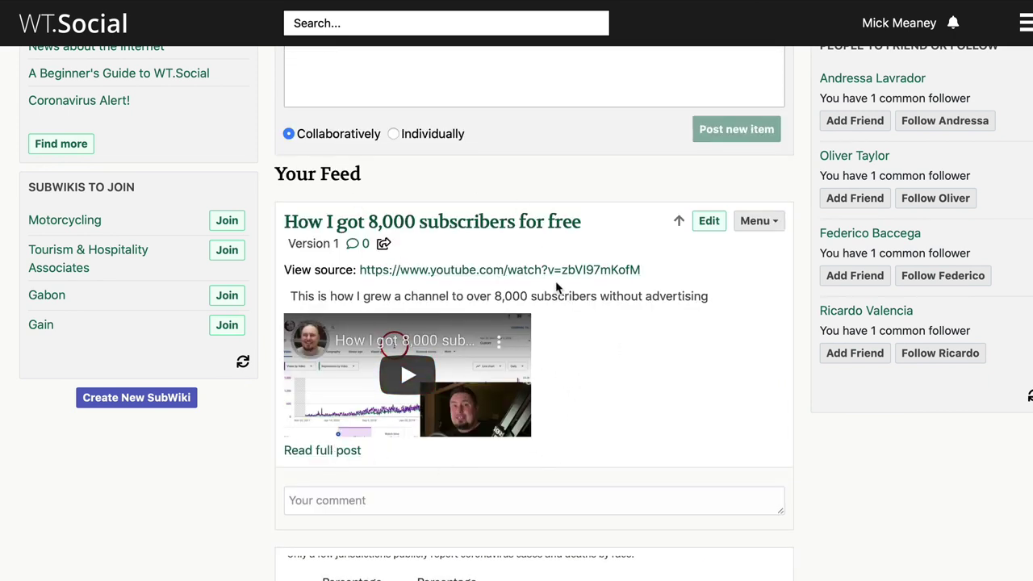
scroll(405, 259, up, 1)
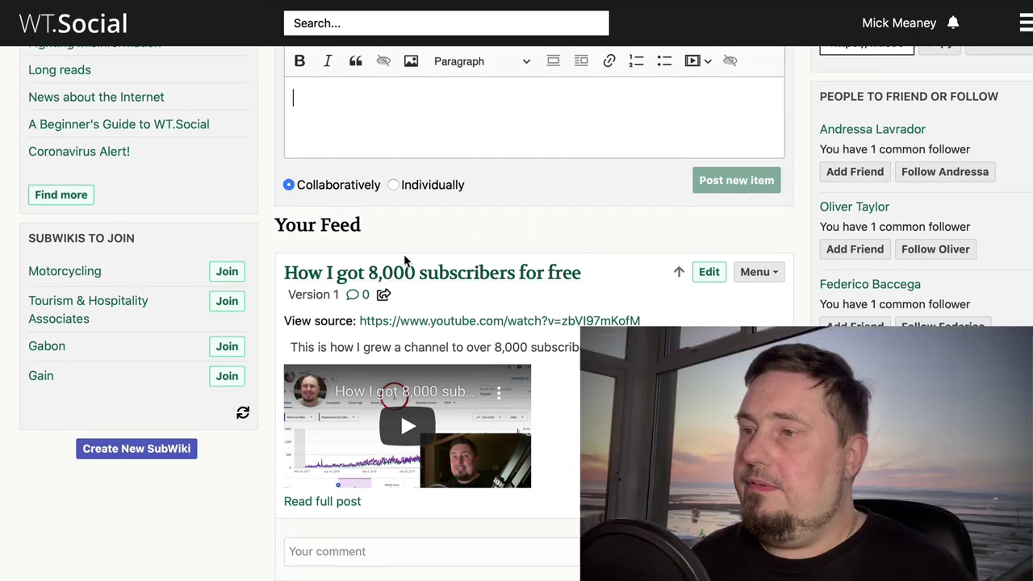
right_click(459, 322)
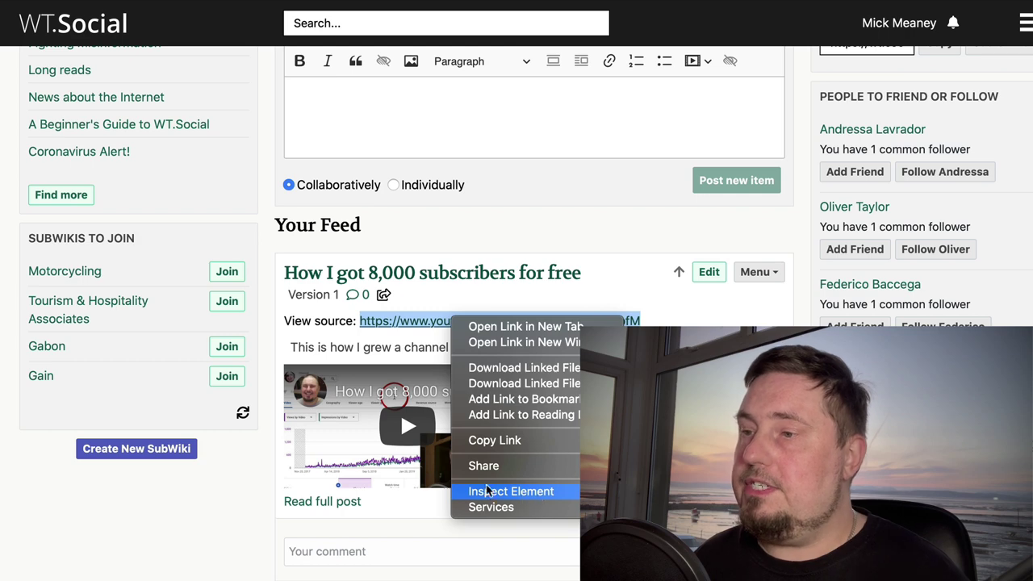
click(540, 492)
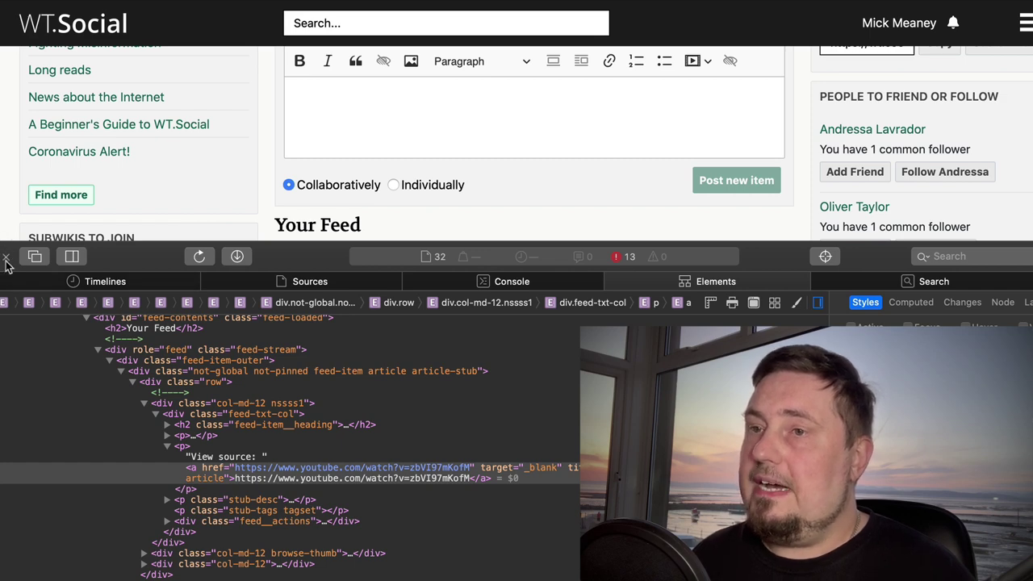
click(34, 256)
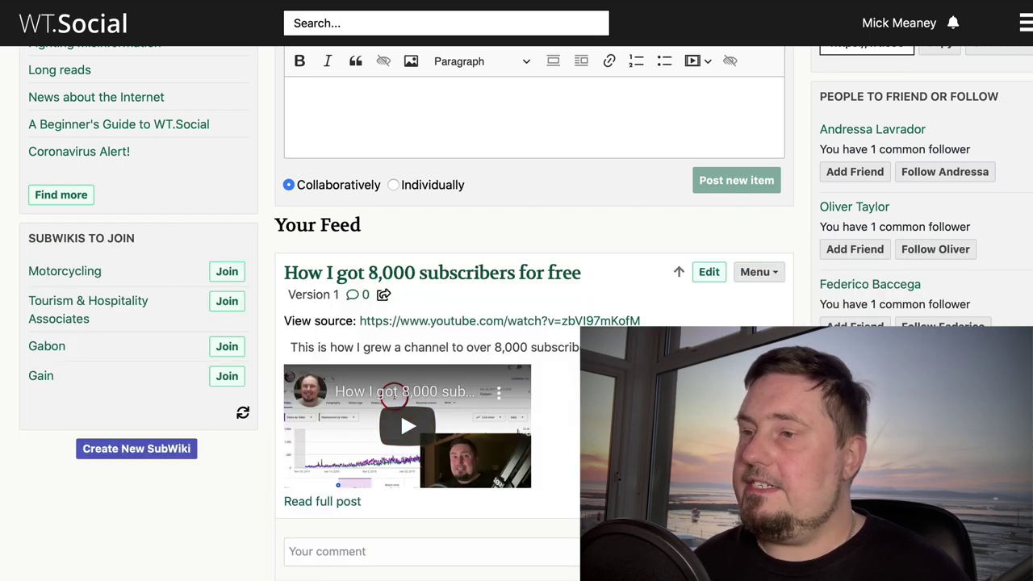
Step: Open the shared post's full page and follow its embedded video to YouTube's watch page
scroll(313, 278, down, 1)
scroll(507, 230, down, 1)
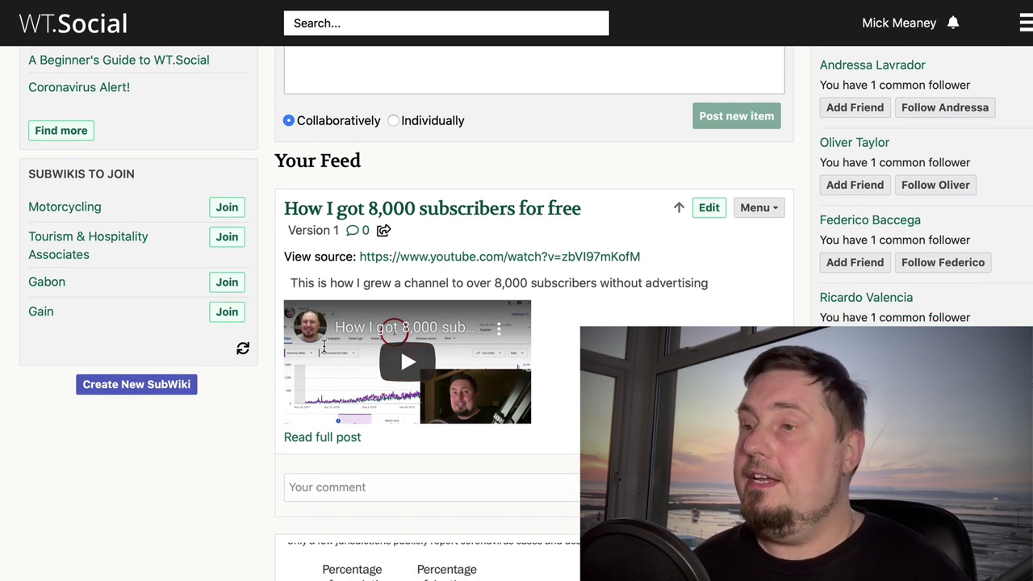
click(326, 436)
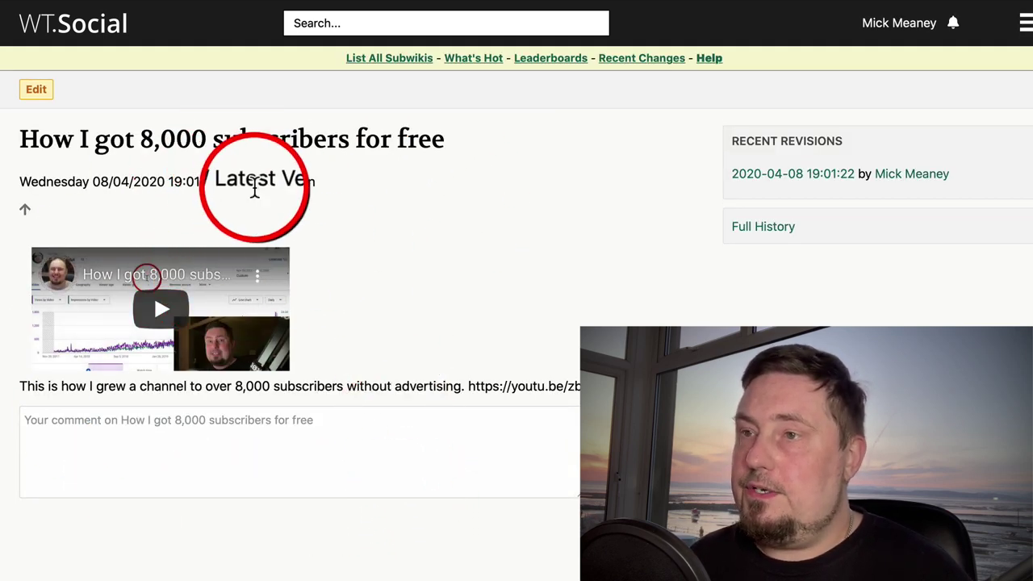
click(168, 284)
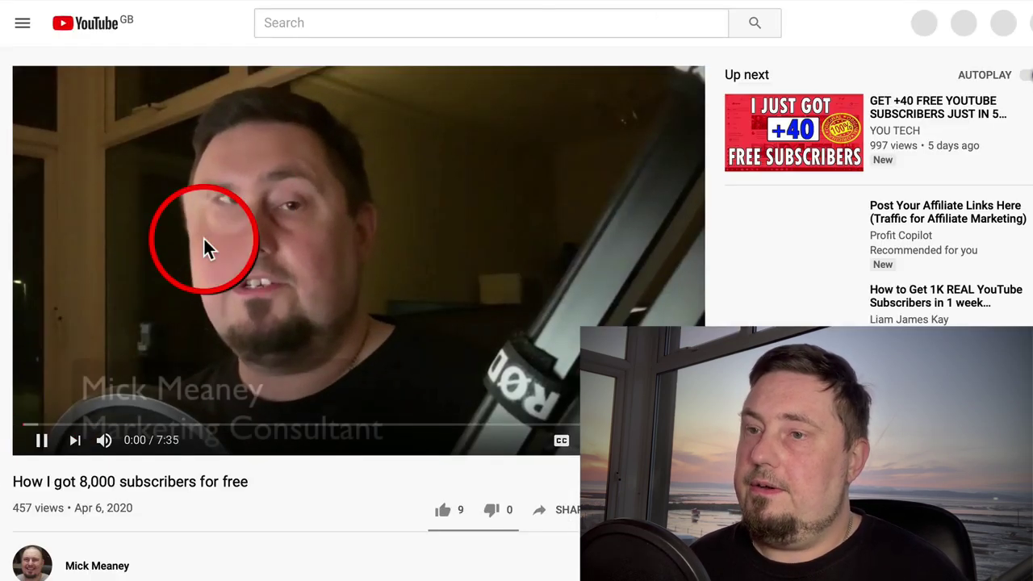
Step: Pause the YouTube video and return to the WT.Social profile page showing the post
click(41, 440)
click(759, 6)
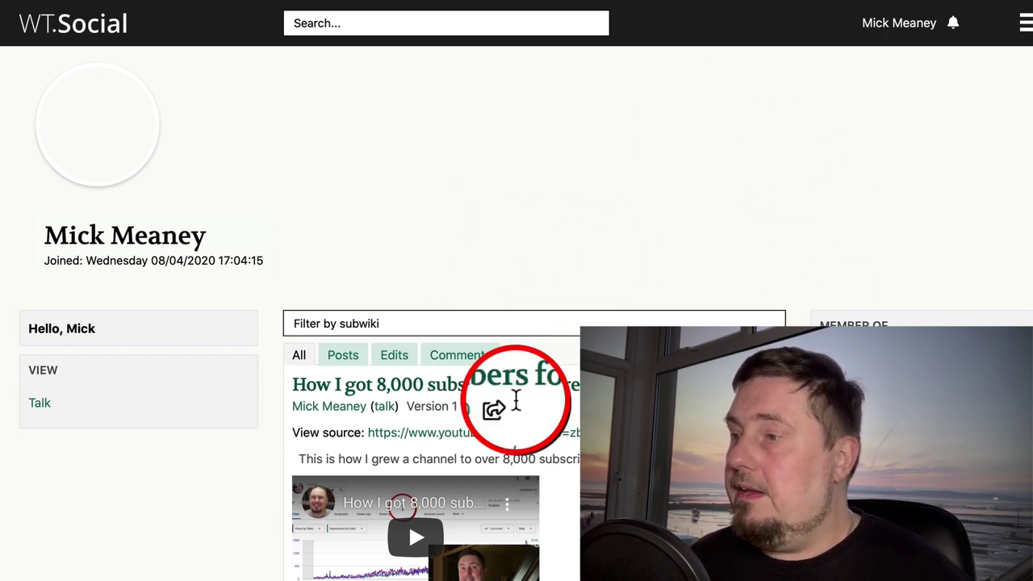
Step: Return to the WT.Social home feed and open the List All Subwikis directory
scroll(779, 223, up, 1)
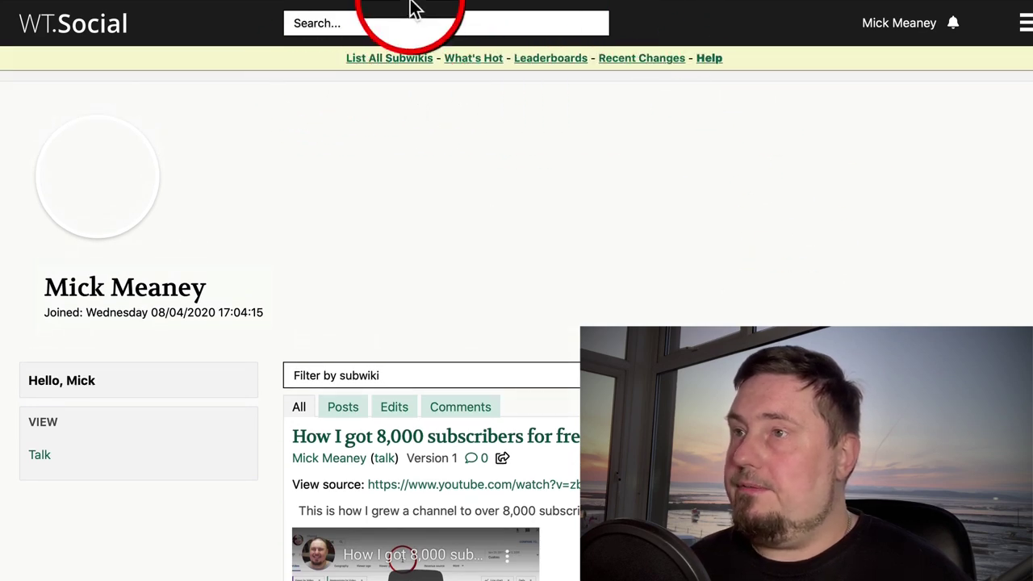
click(106, 46)
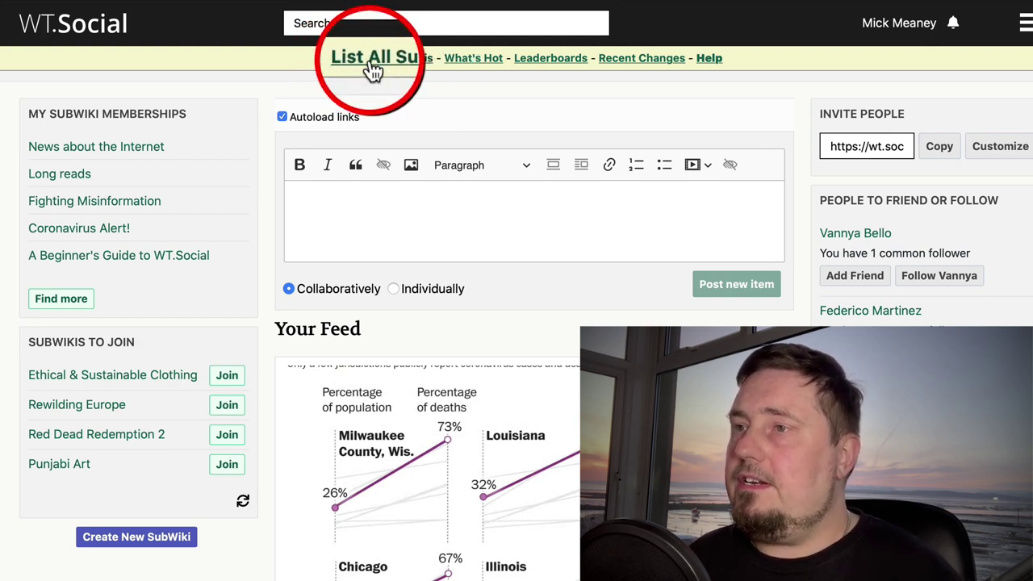
click(375, 64)
Step: Scroll through the first page of subwikis with their member and post counts, then back up
scroll(527, 313, down, 3)
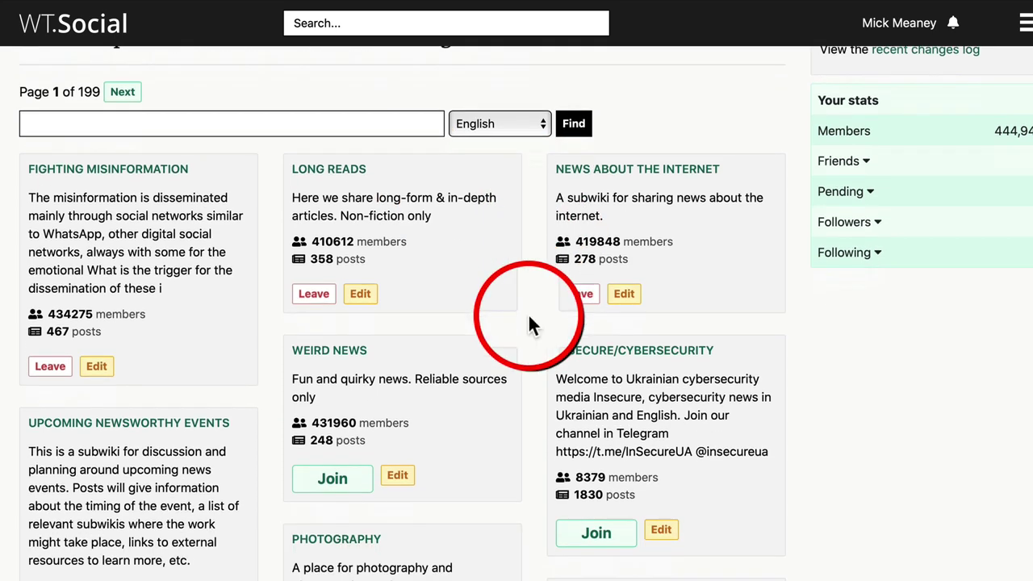
scroll(529, 418, down, 1)
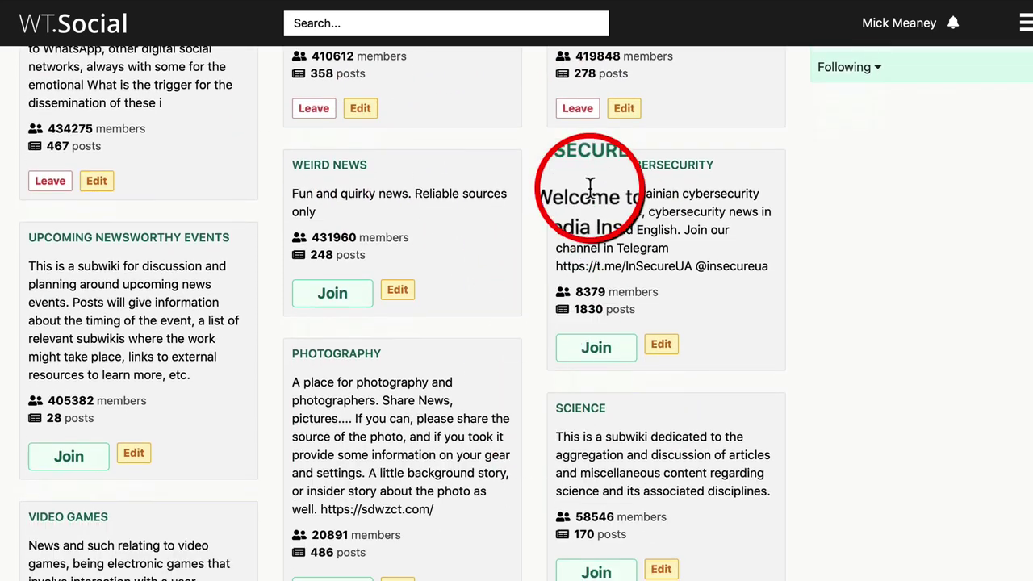
scroll(352, 387, down, 2)
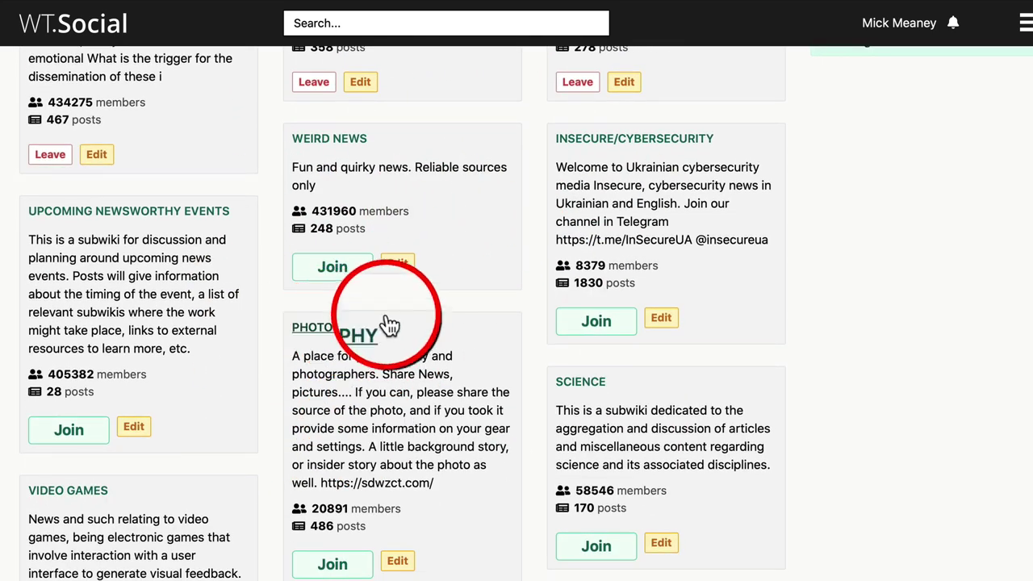
scroll(657, 161, down, 7)
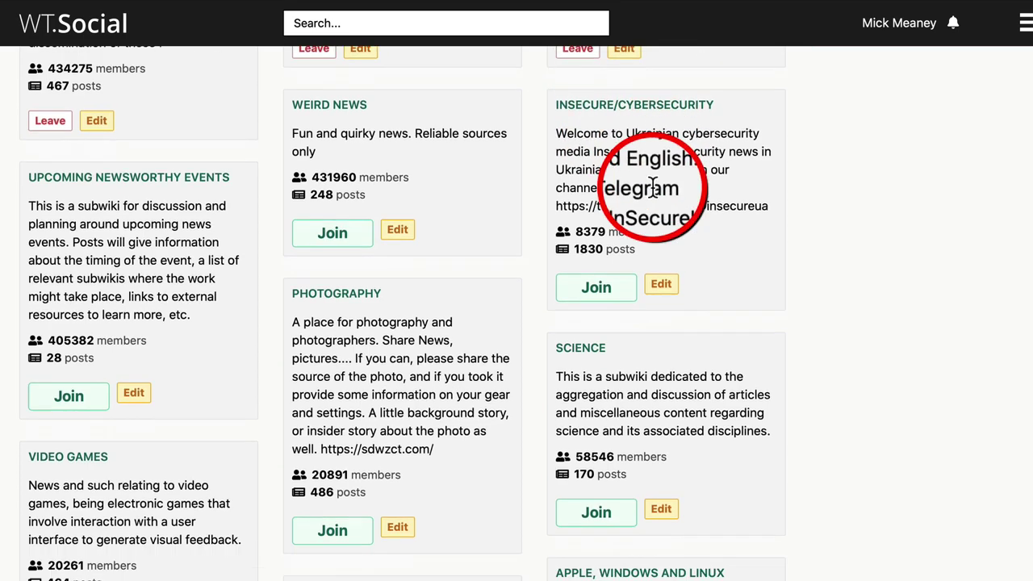
scroll(331, 338, down, 2)
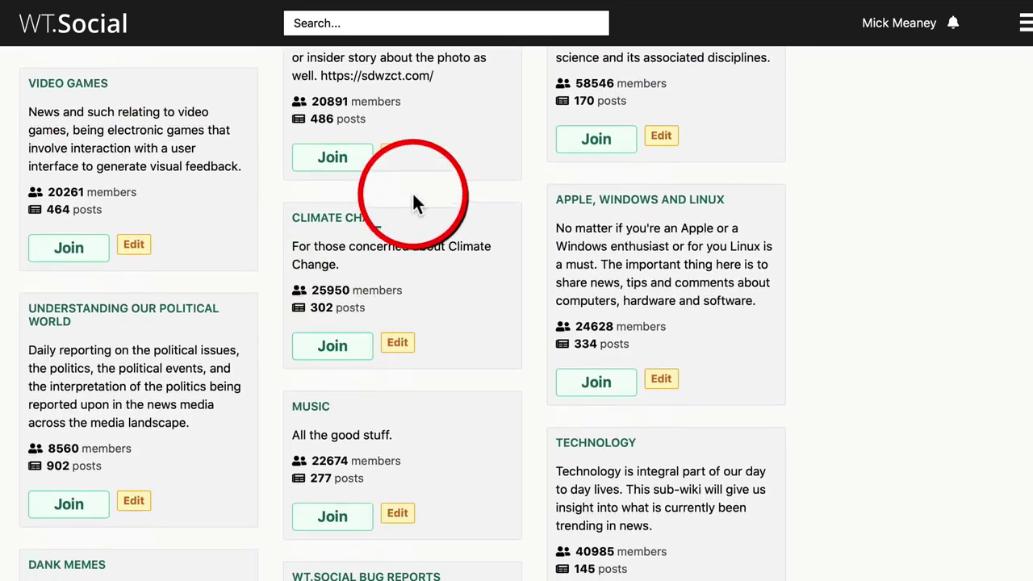
scroll(699, 134, down, 2)
scroll(619, 334, down, 2)
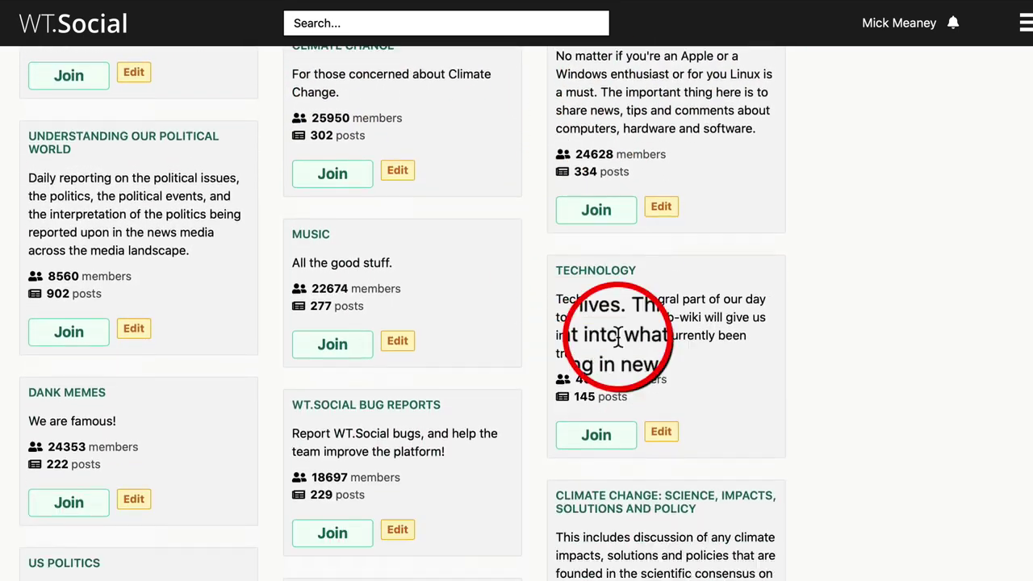
scroll(426, 332, down, 5)
scroll(425, 333, down, 15)
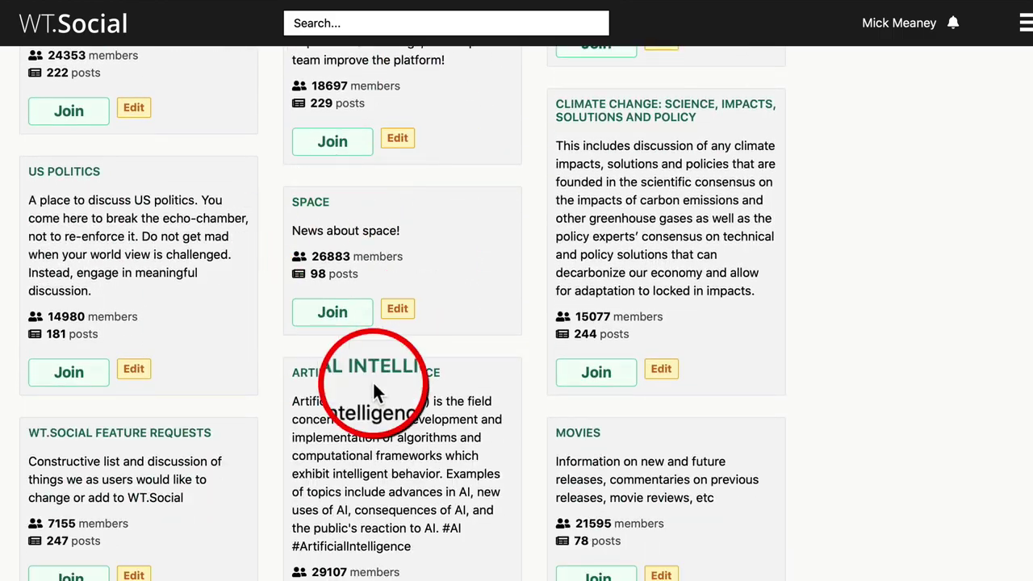
scroll(446, 495, down, 15)
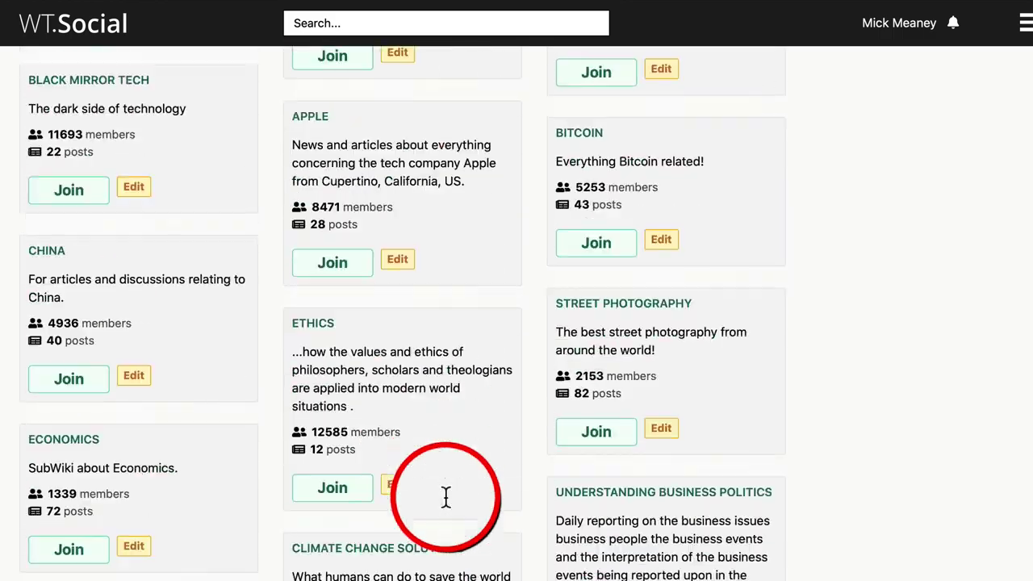
scroll(487, 276, up, 10)
scroll(488, 275, up, 15)
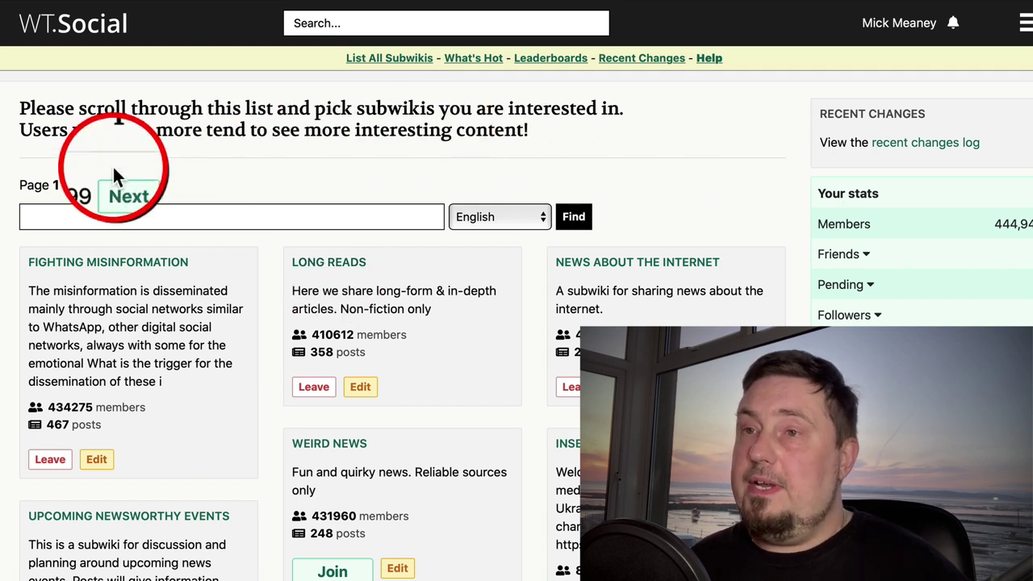
Step: Note the 199-page total and enter 'marketing' in the subwiki search box
double_click(83, 185)
click(80, 185)
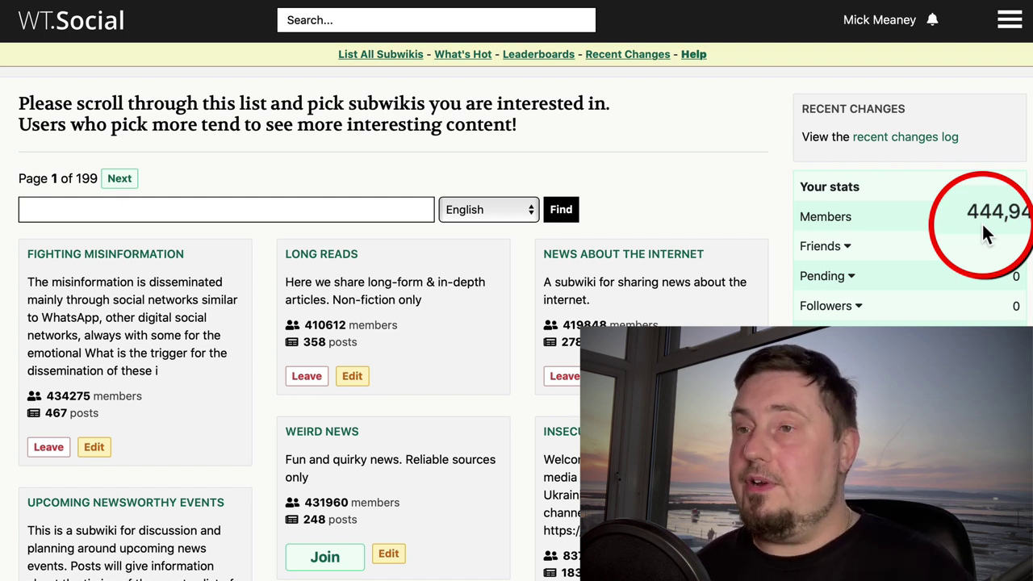
click(321, 212)
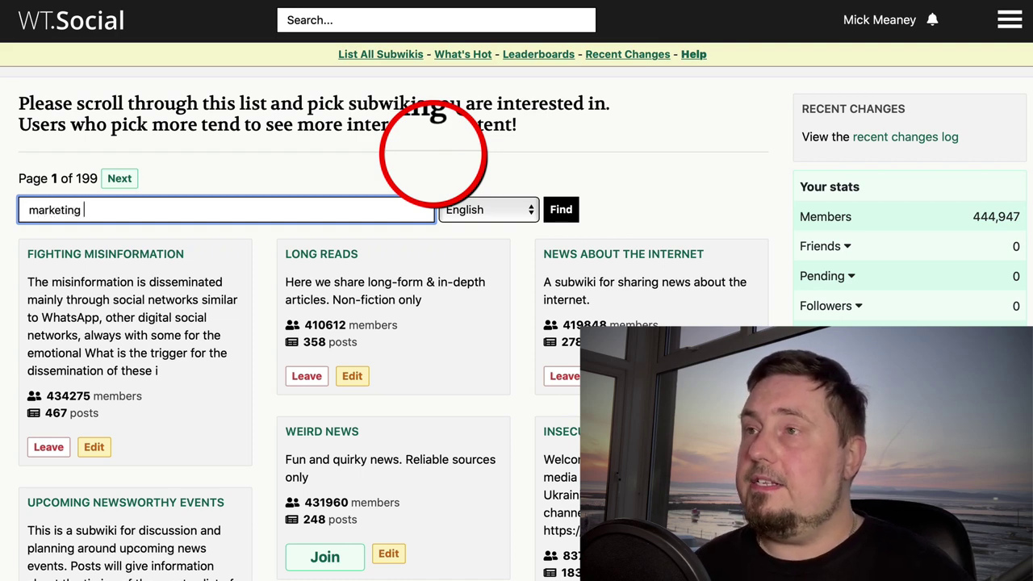
Step: Run the 'marketing' search and browse the results, such as Marketing & Design and Digital Marketing
click(562, 212)
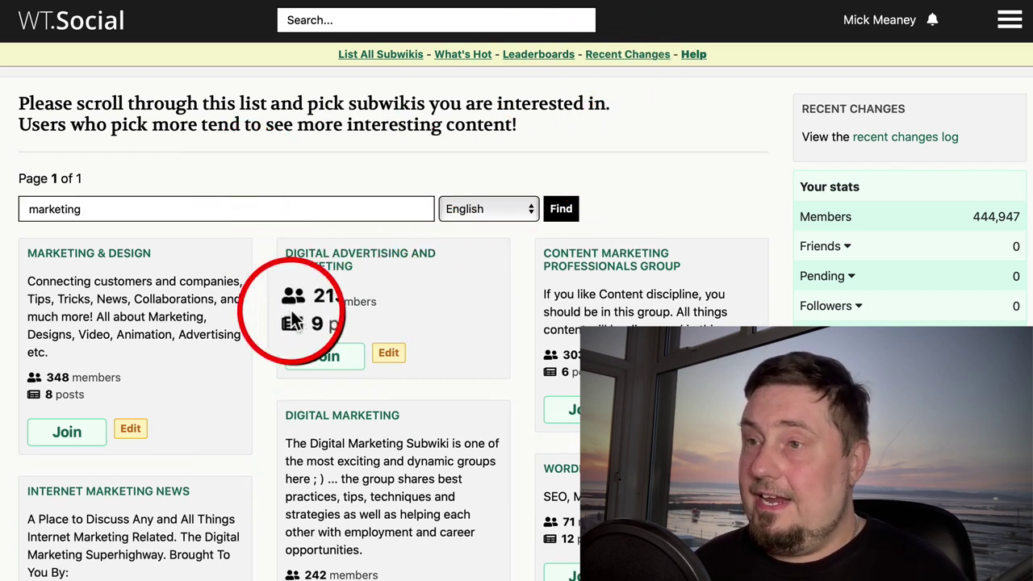
scroll(371, 444, down, 5)
scroll(380, 480, down, 20)
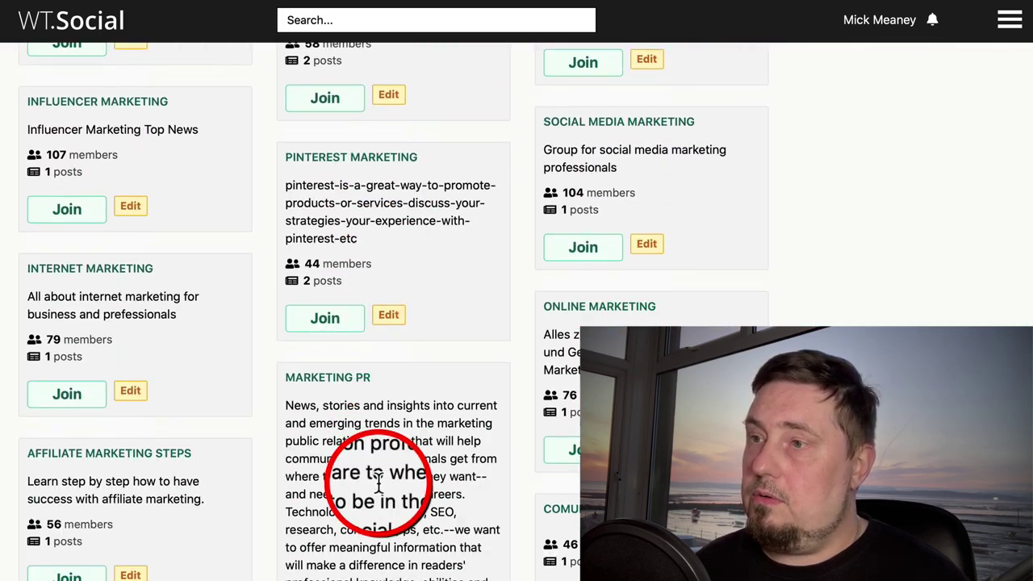
scroll(377, 480, down, 10)
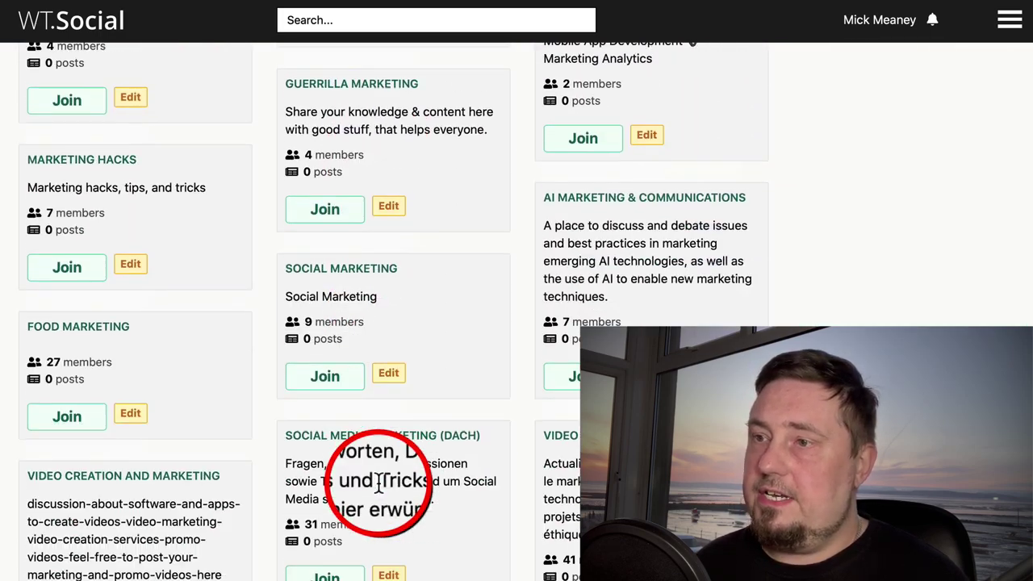
scroll(379, 489, up, 4)
scroll(461, 293, up, 15)
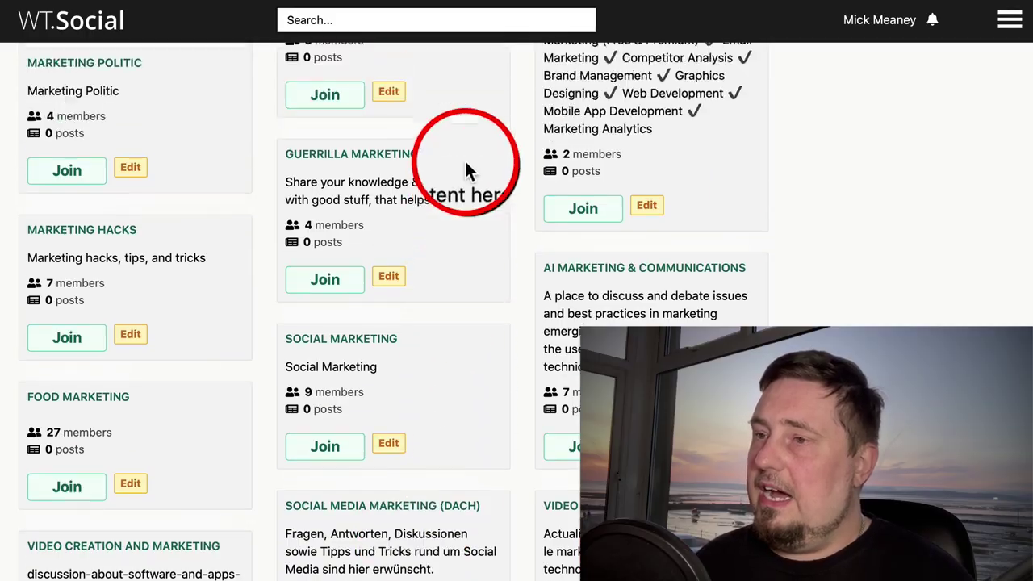
scroll(468, 169, up, 10)
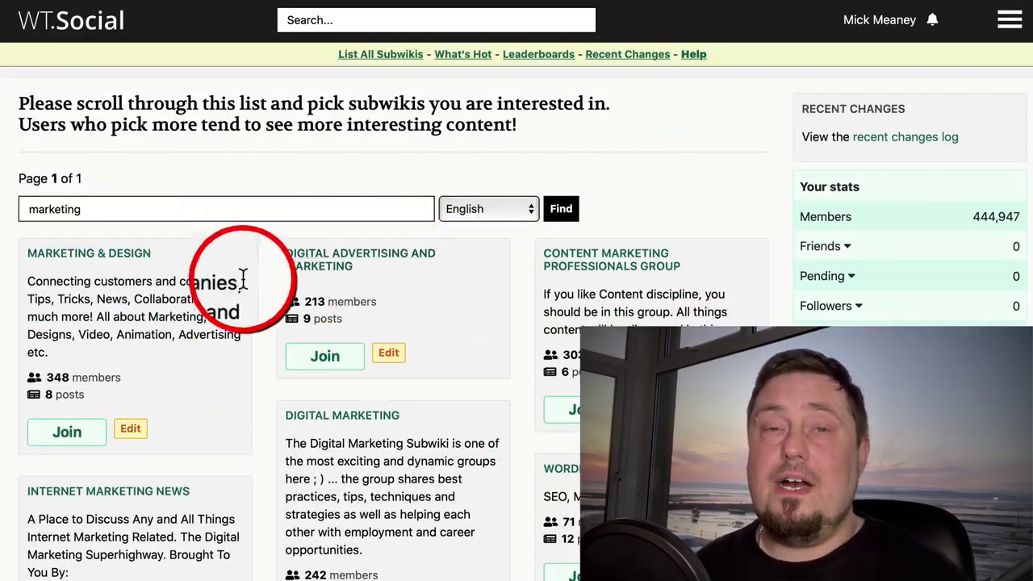
scroll(143, 311, down, 1)
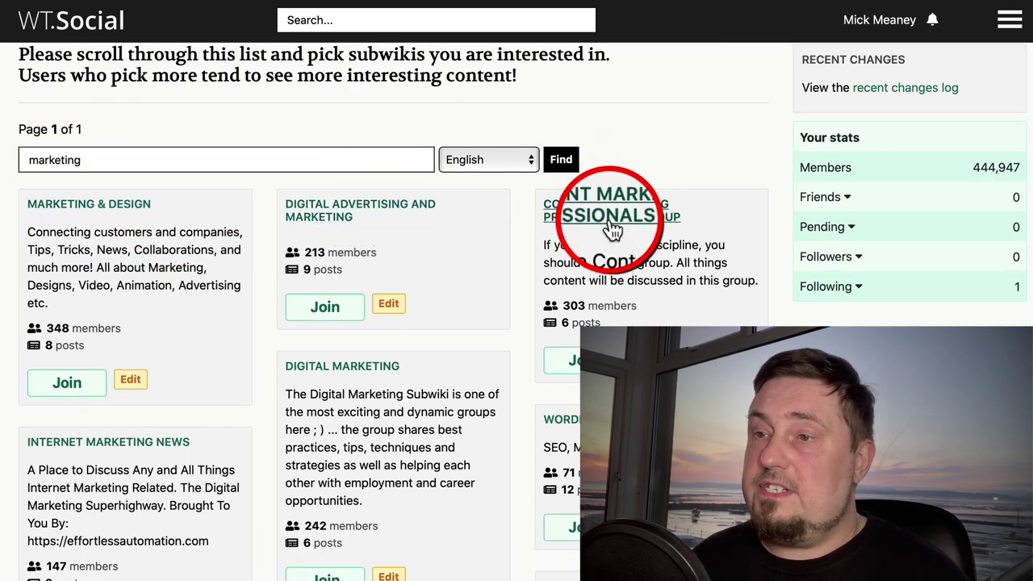
scroll(622, 242, down, 6)
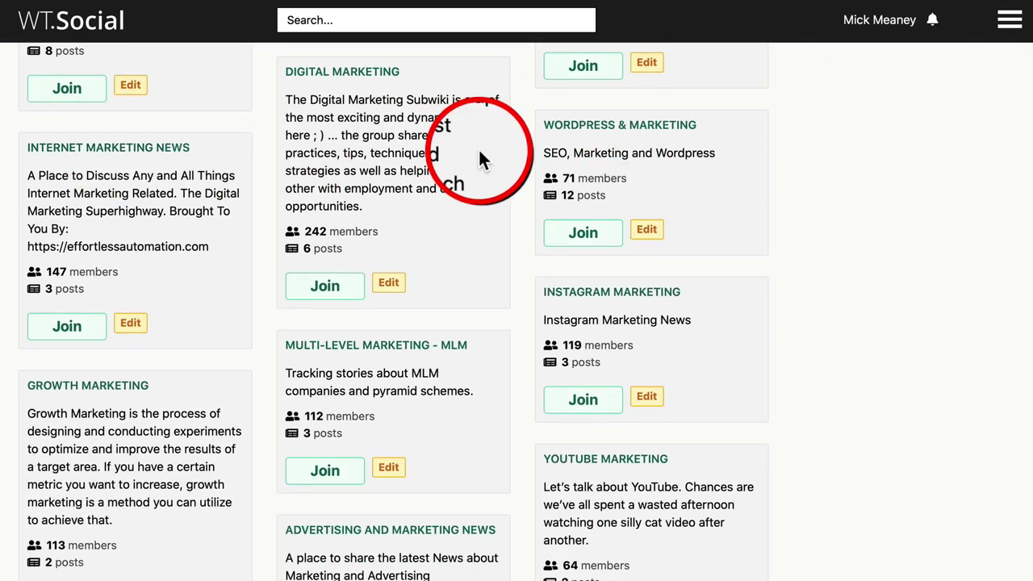
scroll(484, 173, up, 2)
scroll(456, 276, down, 6)
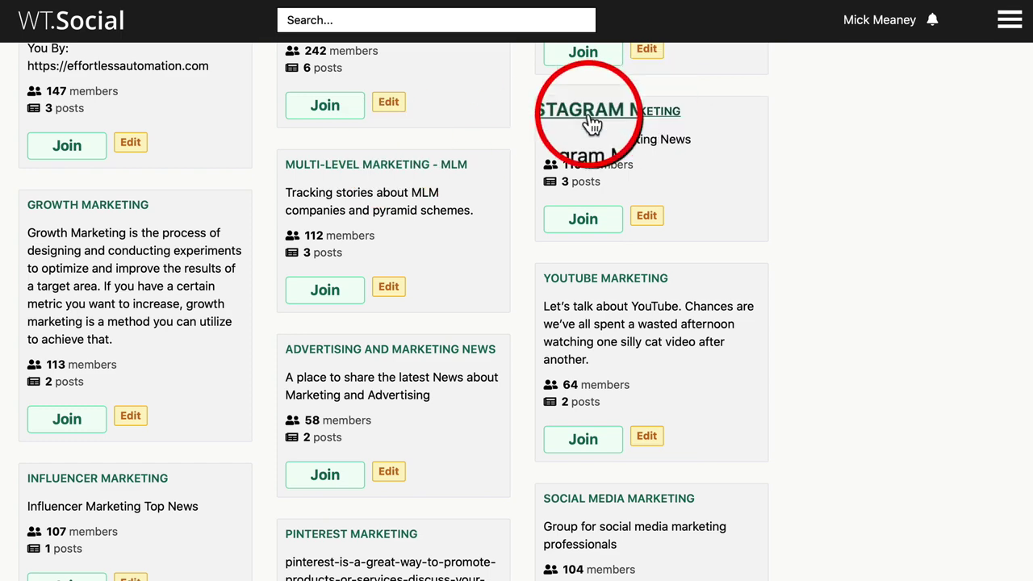
scroll(169, 226, down, 2)
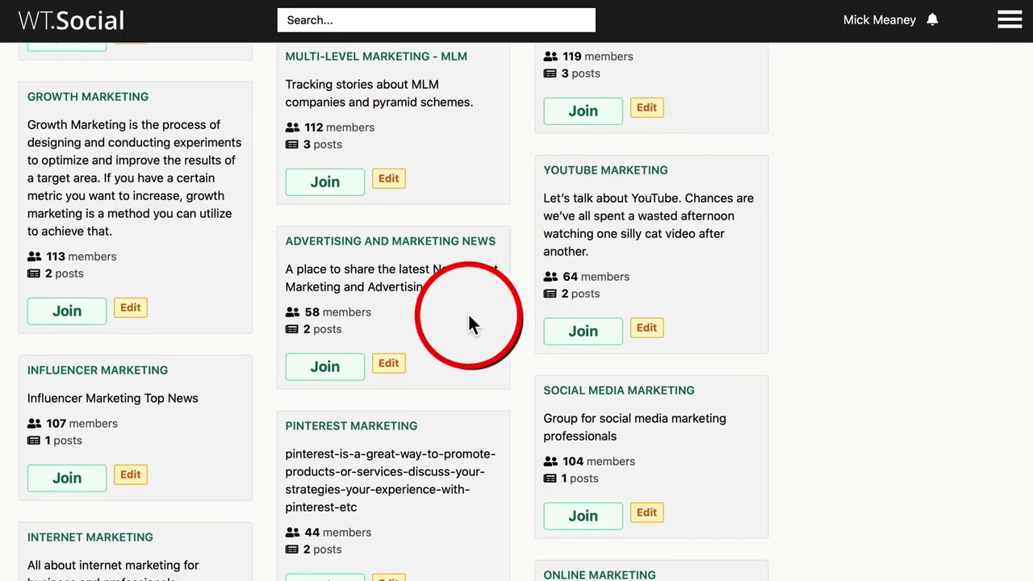
scroll(470, 322, down, 3)
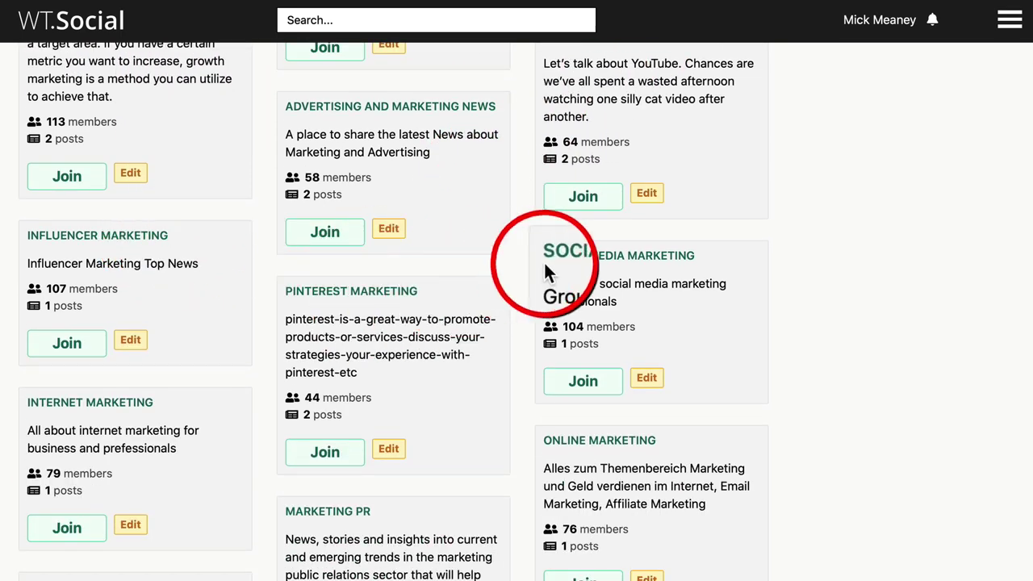
scroll(568, 212, up, 15)
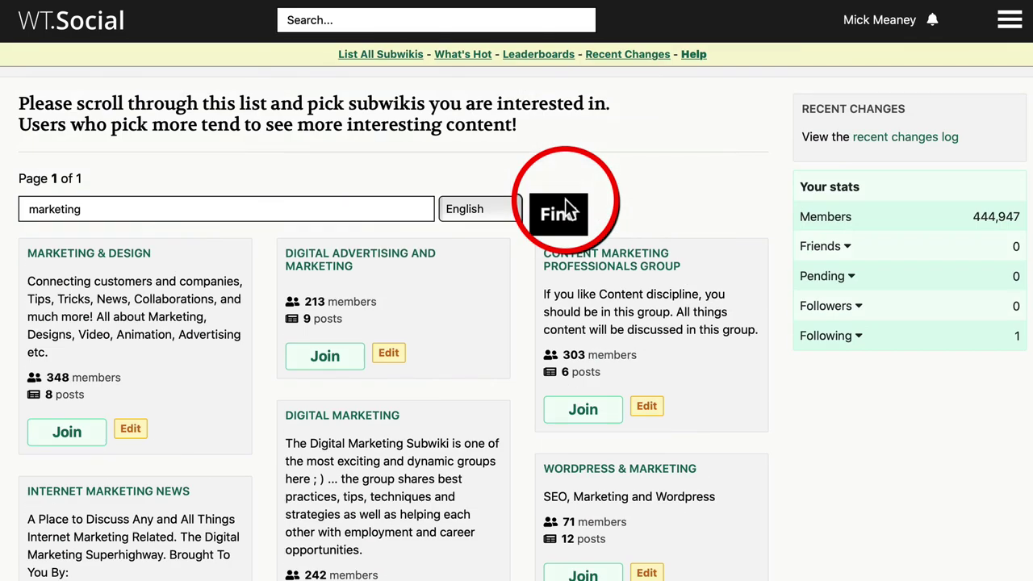